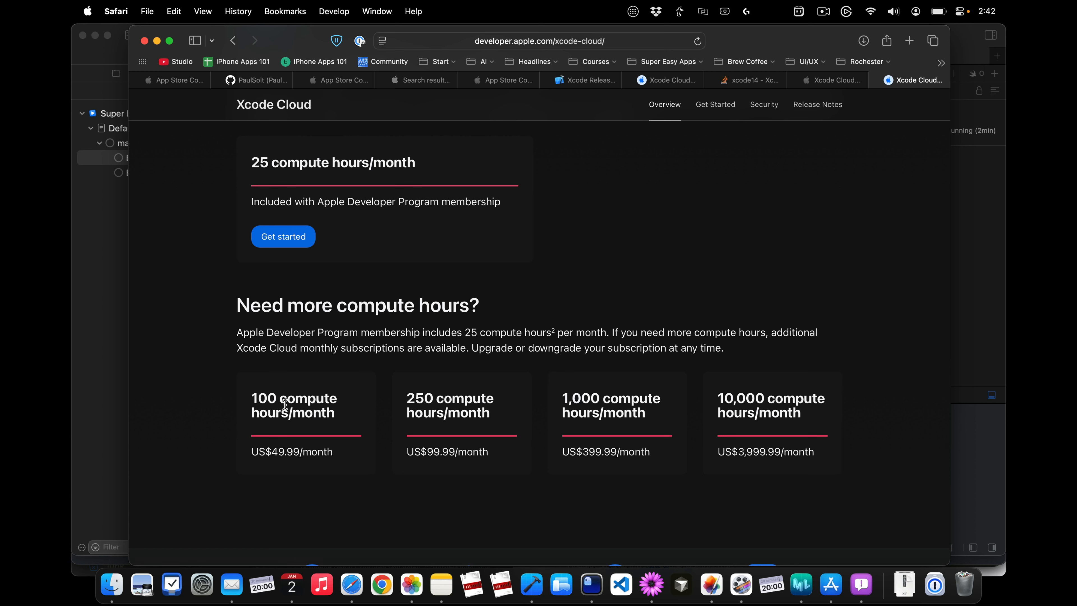
Step: Review the Xcode Cloud plans, highlighting the 25 and 100 compute hours/month offers
double_click(261, 396)
triple_click(399, 162)
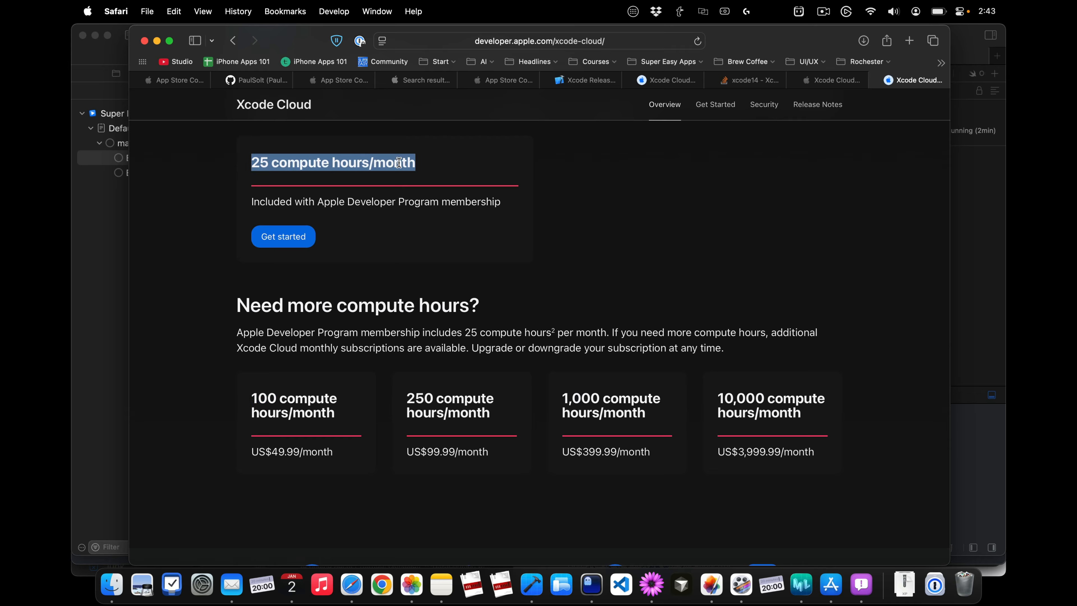
triple_click(295, 402)
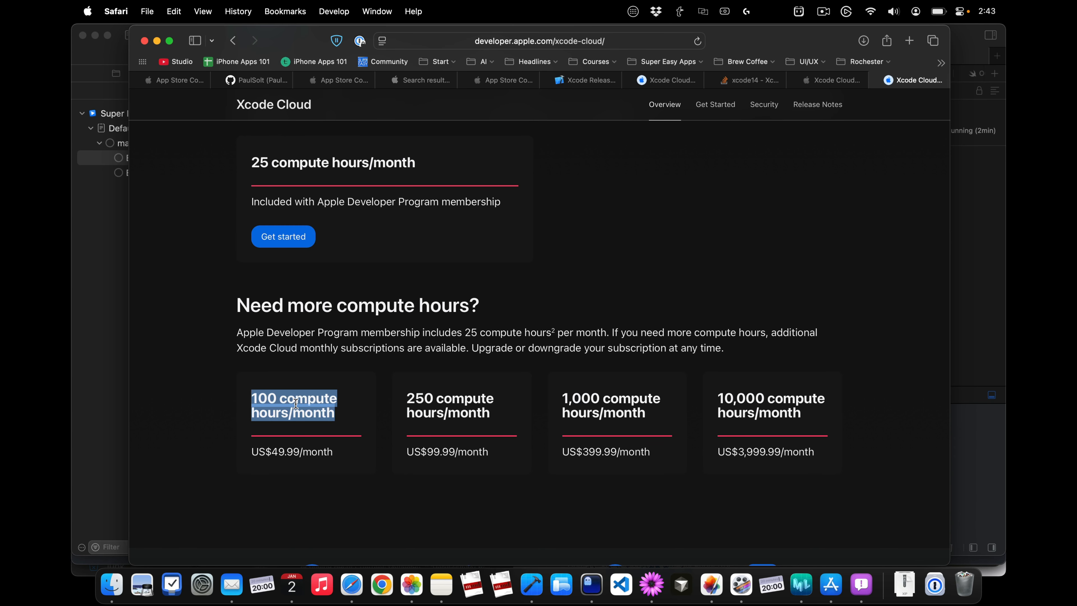
scroll(295, 403, "up", 3)
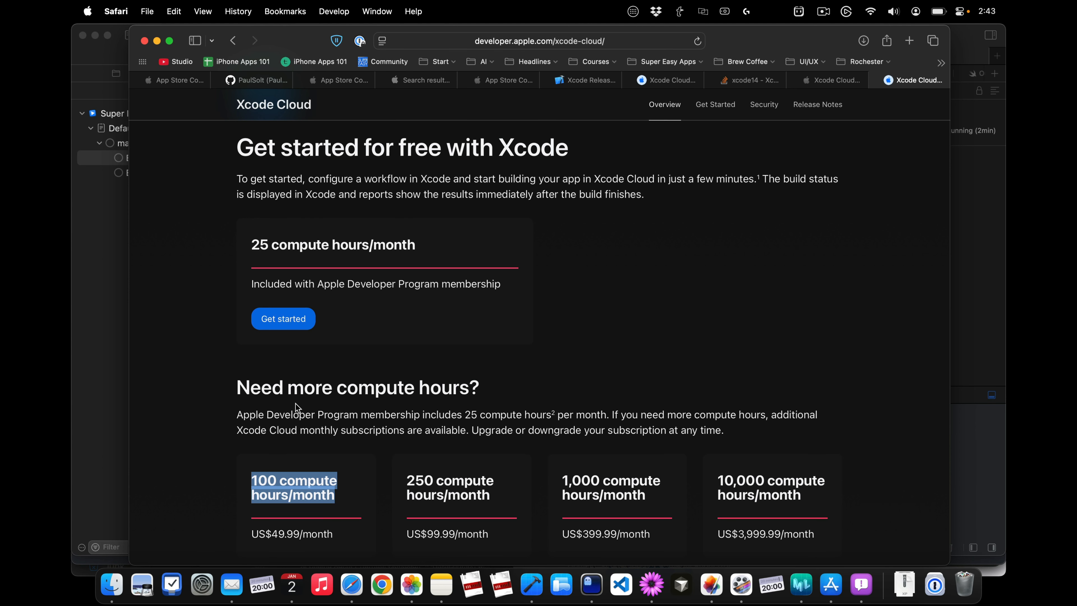
Step: Close the GitHub connection confirmation page and show the Super Easy Slides Xcode Cloud builds in App Store Connect
key("ctrl+shift+Tab")
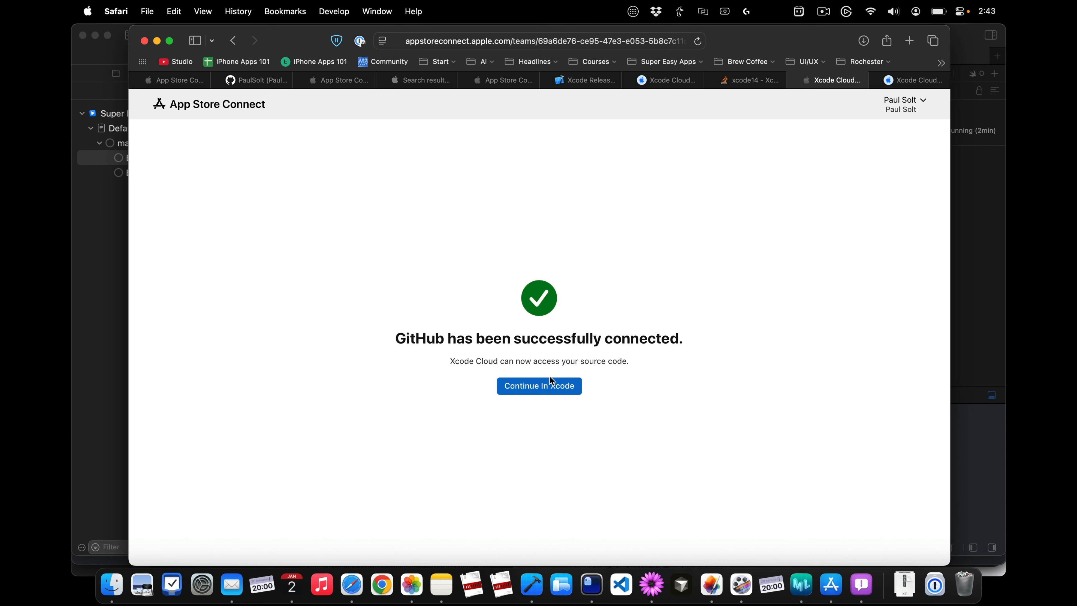
key("super+w")
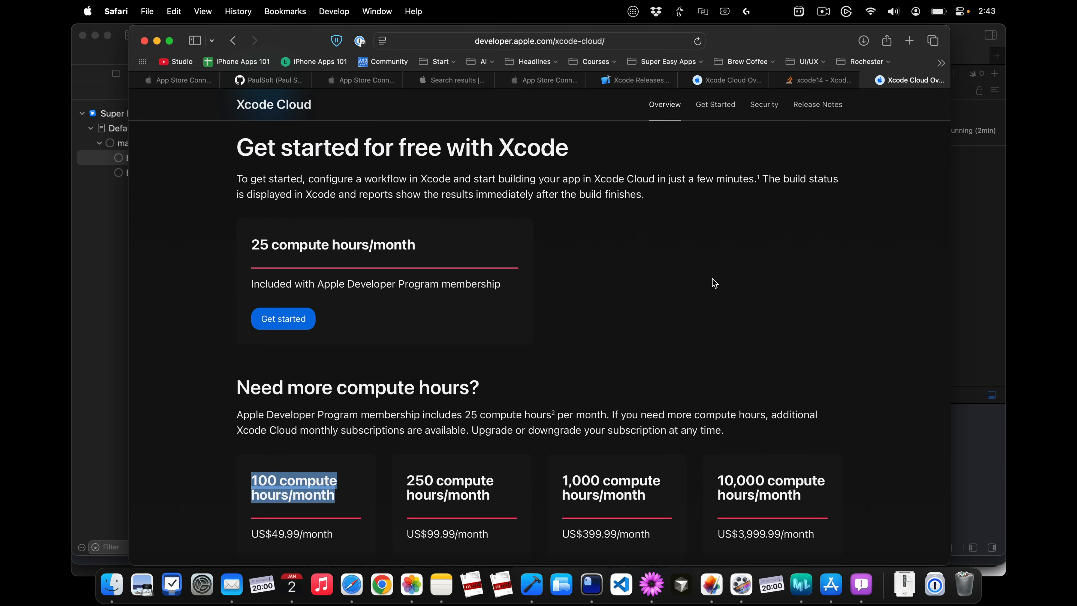
key("super+3")
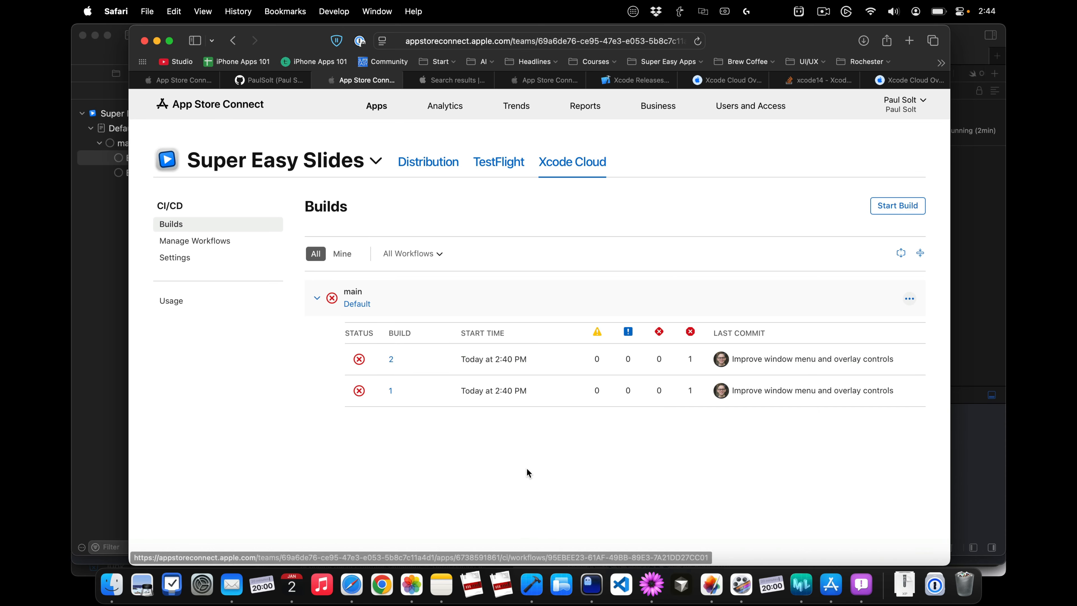
Step: Switch to Xcode, copy the documentation link from Build 2's archive error, and open it in a new Safari page
left_click(531, 585)
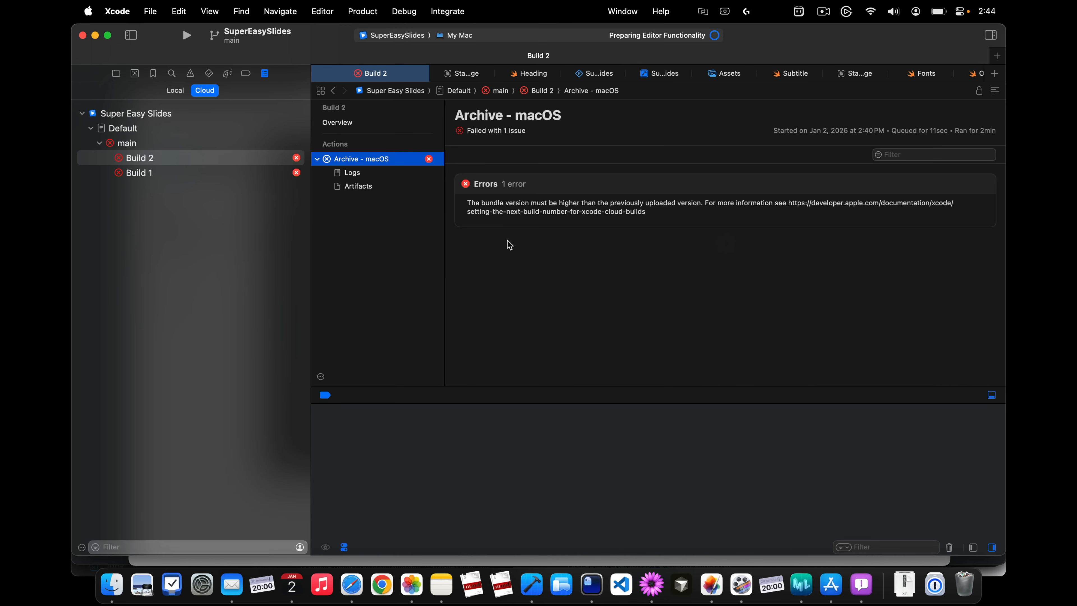
triple_click(629, 212)
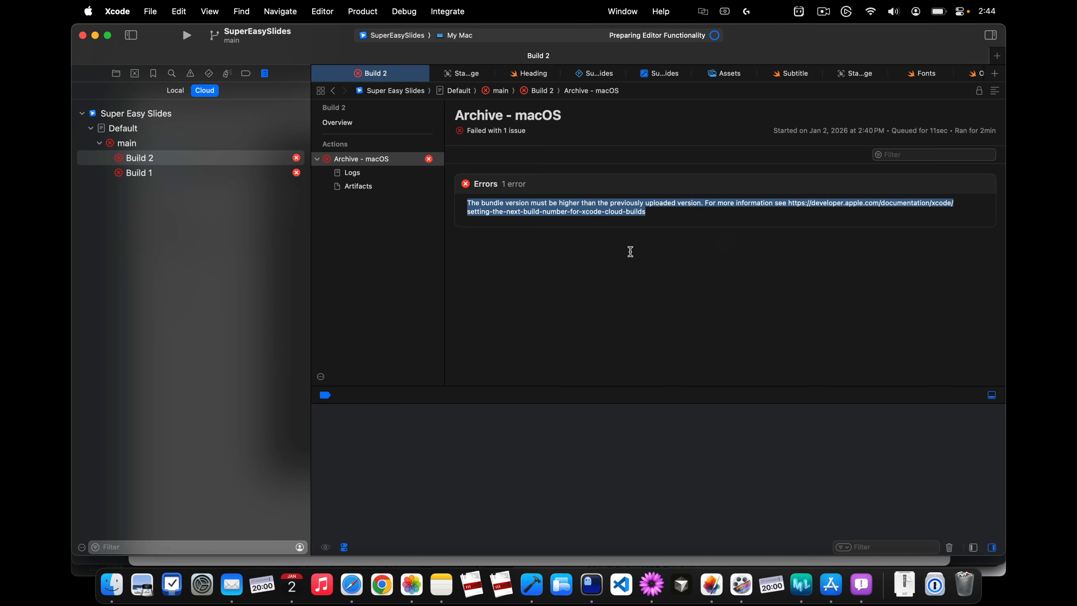
double_click(791, 204)
left_click(638, 212, "shift")
key("super+c")
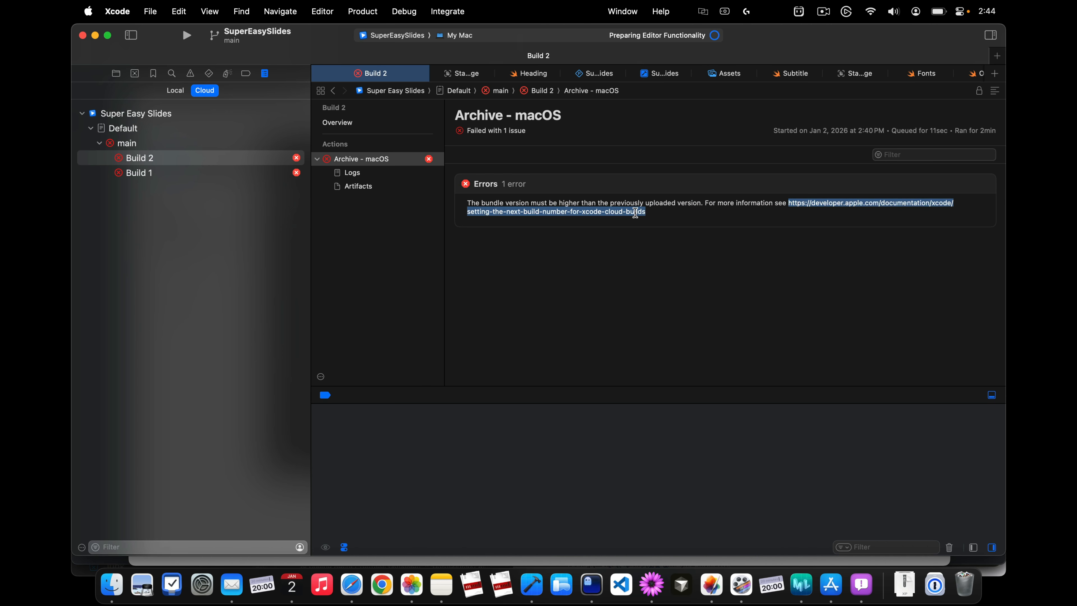
left_click(351, 584)
key("super+t")
key("super+v")
key("Return")
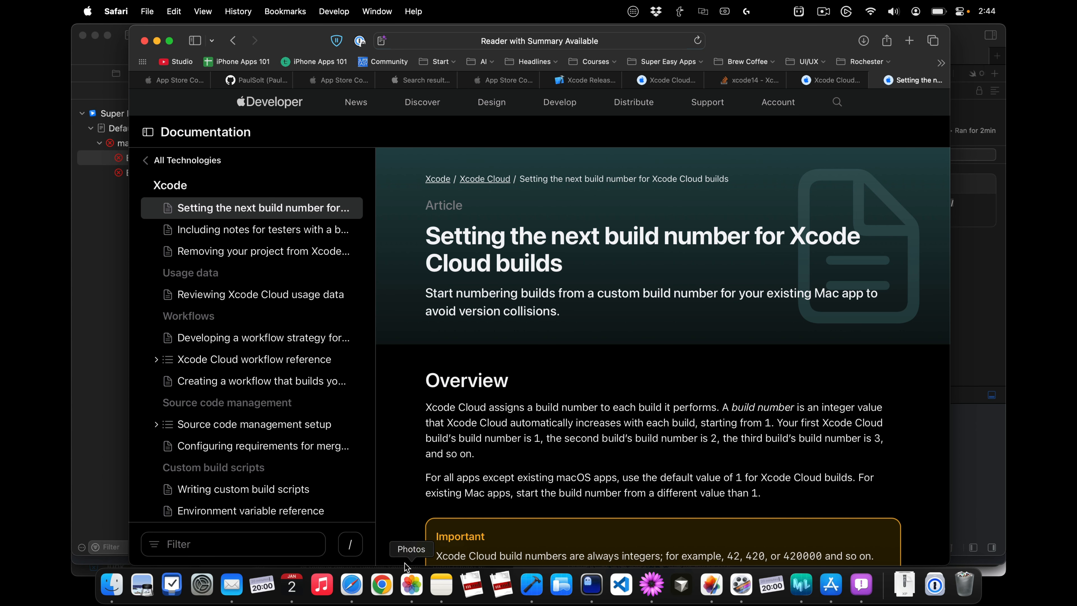
scroll(518, 346, "down", 5)
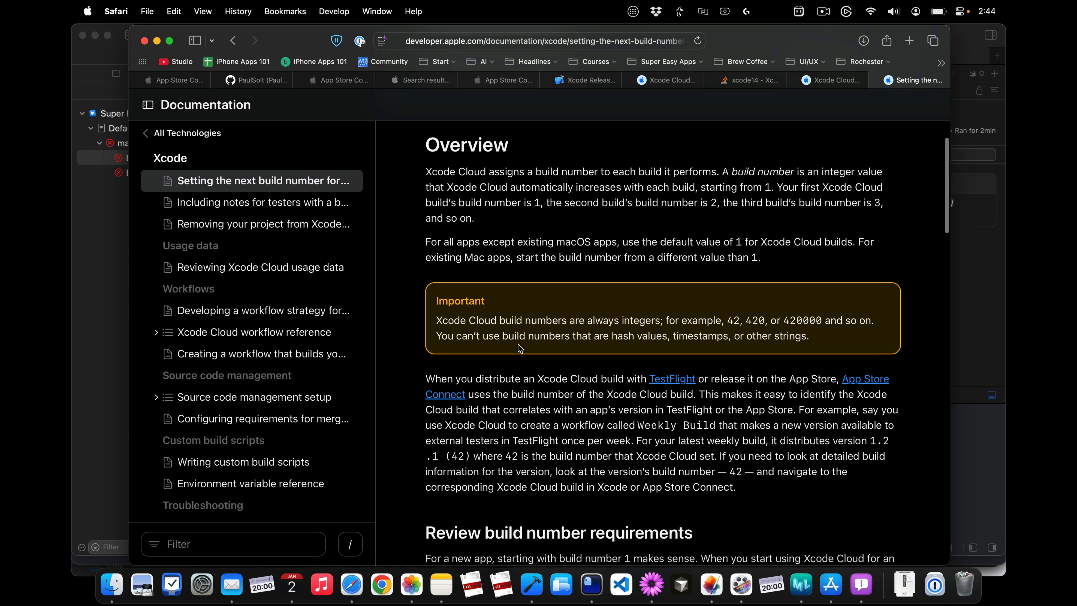
Step: Switch to Xcode and rebuild Build 2 on the same commit
key("super+Tab")
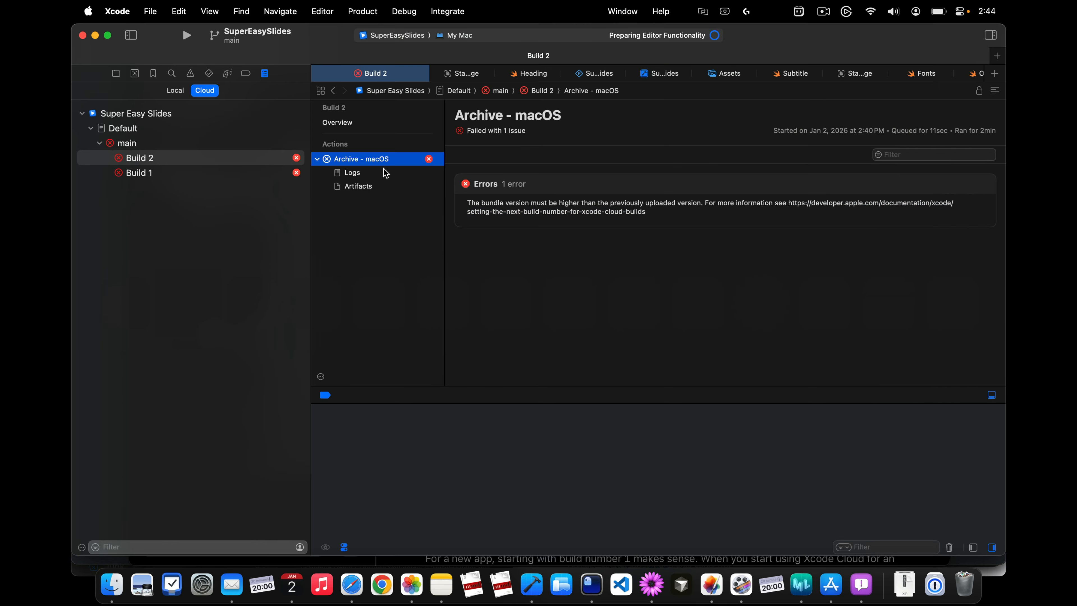
left_click(321, 377)
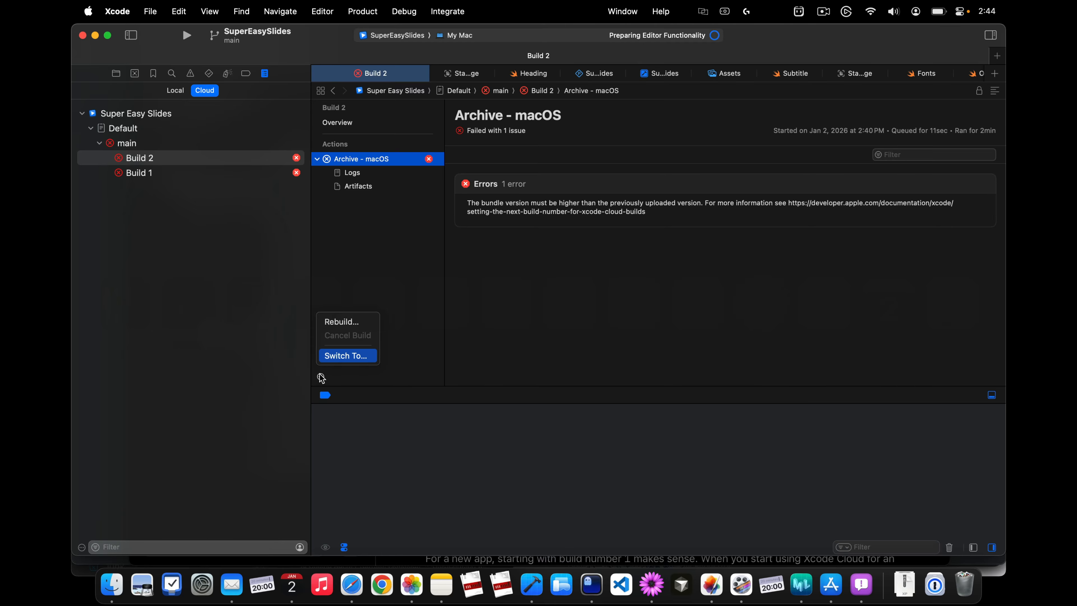
left_click(351, 321)
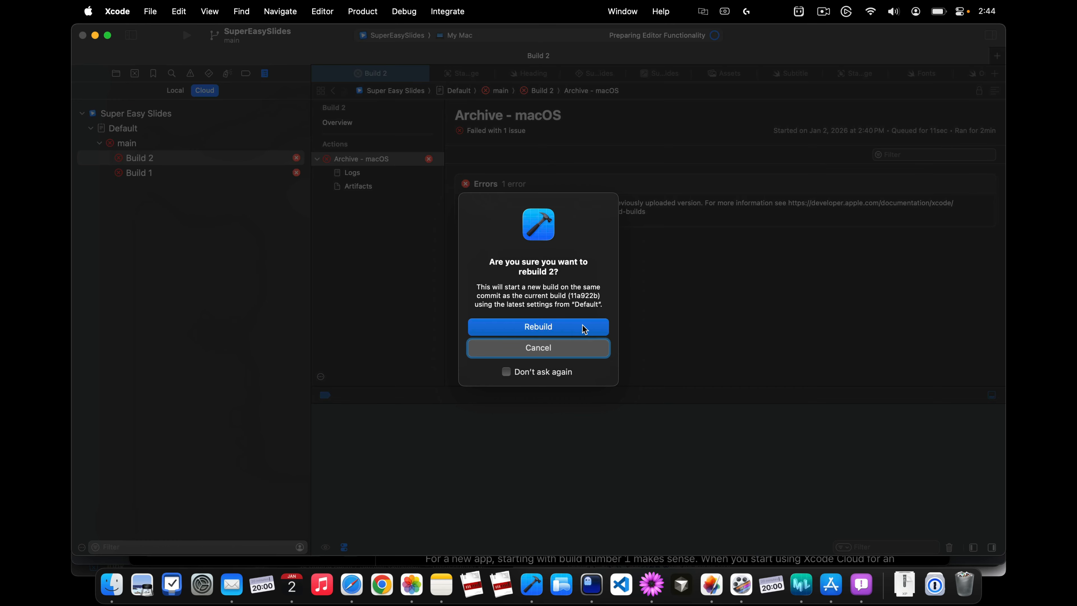
left_click(584, 328)
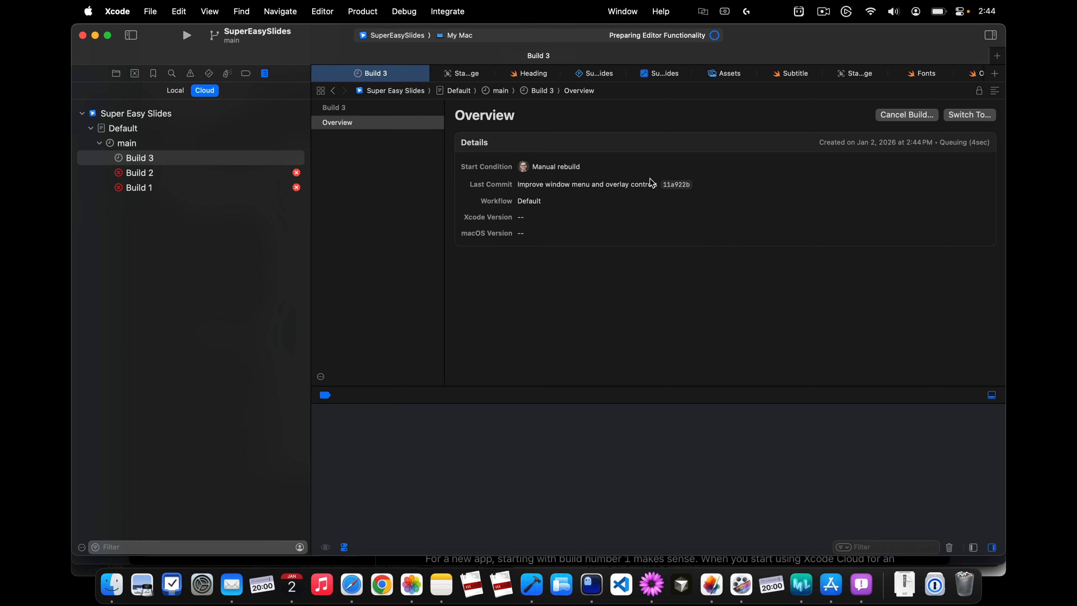
Step: Switch to Safari and read the documentation on build number requirements and setting the next build number to a custom value
left_click(351, 585)
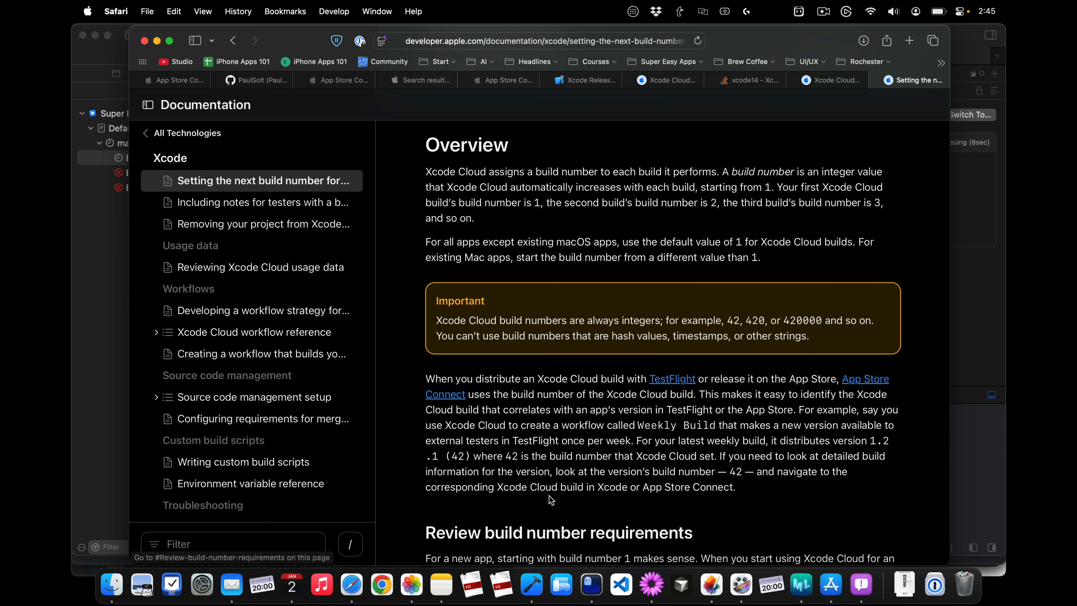
scroll(549, 496, "down", 10)
scroll(549, 496, "up", 2)
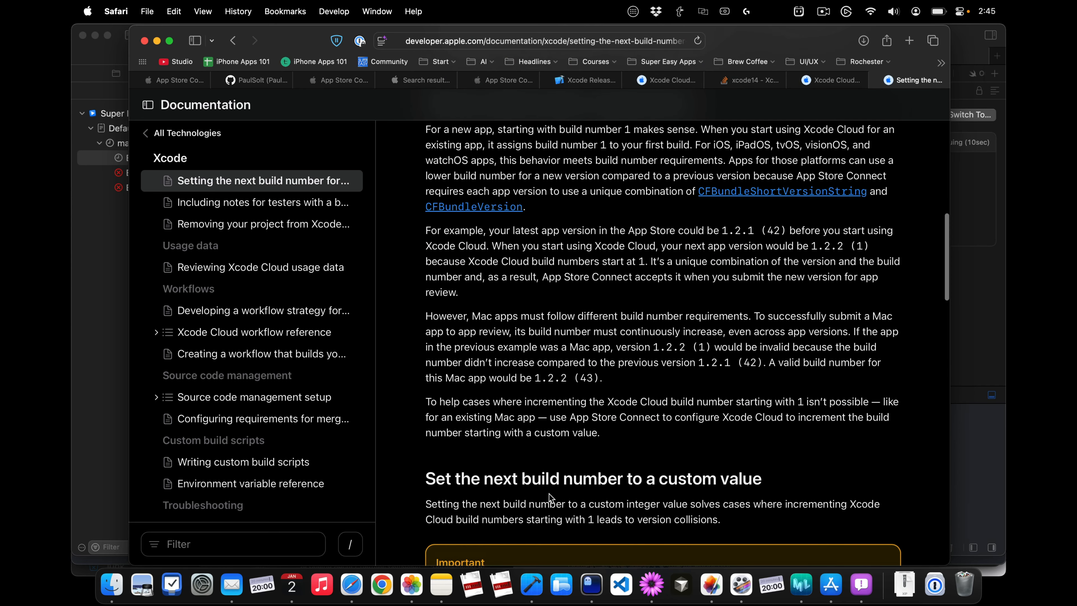
scroll(549, 497, "up", 2)
scroll(549, 494, "down", 8)
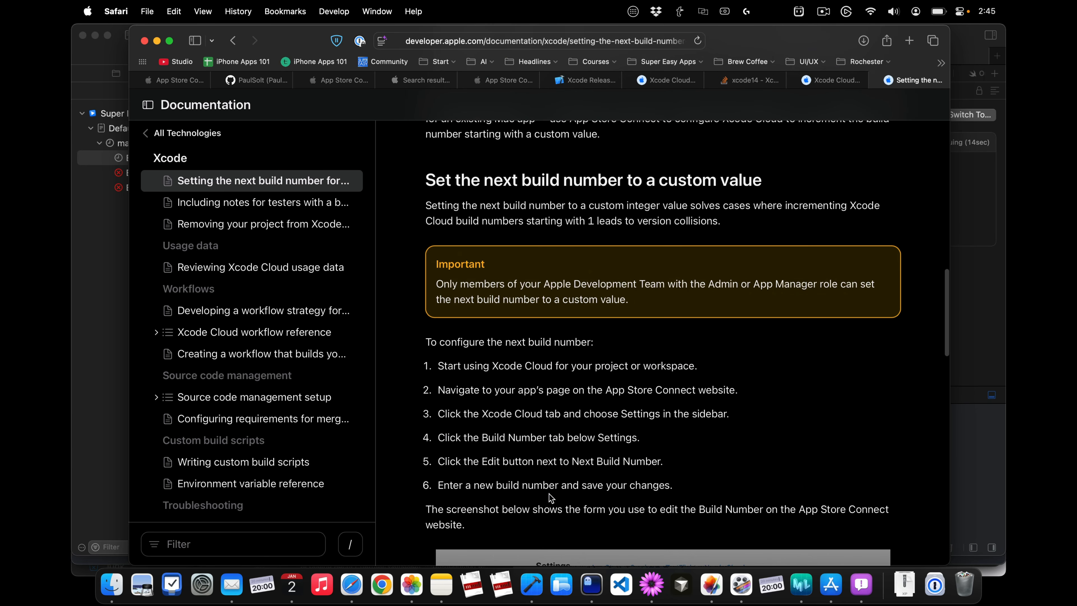
Step: Switch to Xcode and open the general settings of the SuperEasySlides project's Super Easy Slides target
left_click(108, 348)
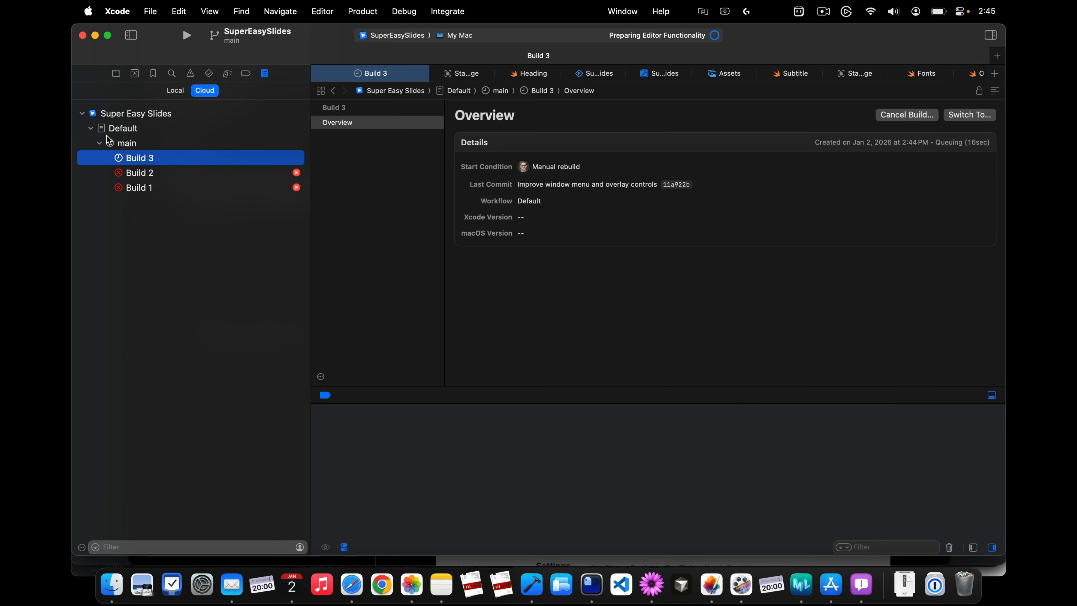
left_click(135, 118)
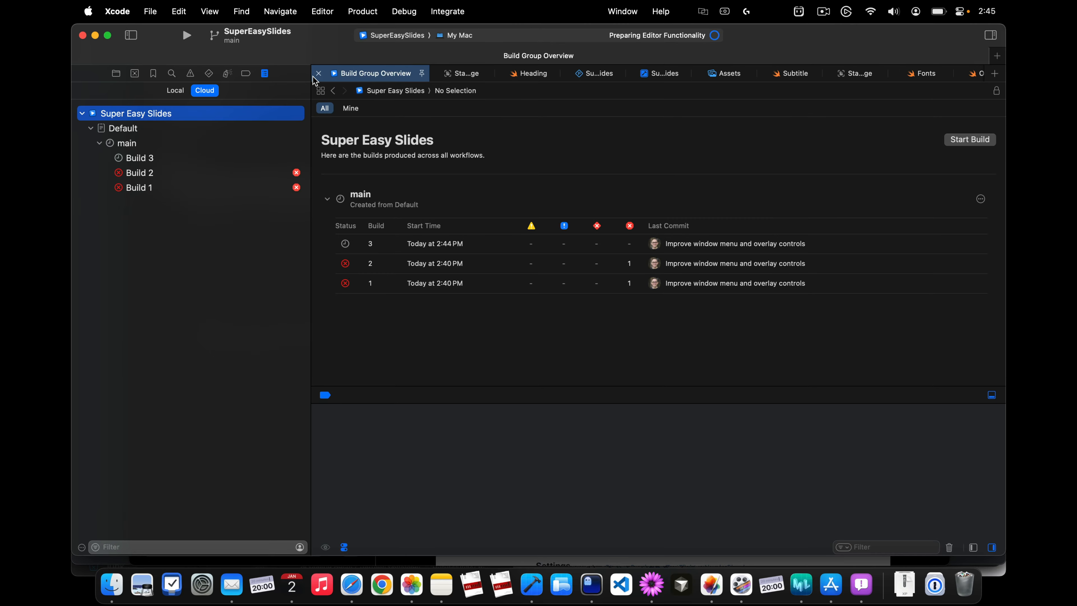
key("super+1")
scroll(128, 98, "up", 1)
scroll(127, 98, "up", 10)
left_click(214, 96)
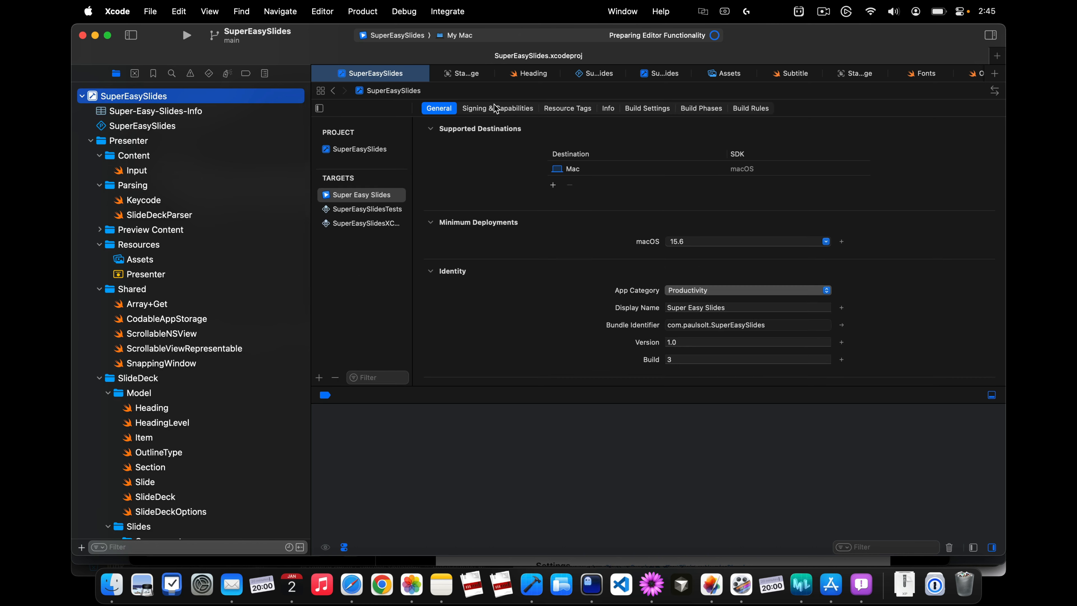
Step: Examine the Super Easy Slides target's signing, App Sandbox and Info properties
left_click(496, 108)
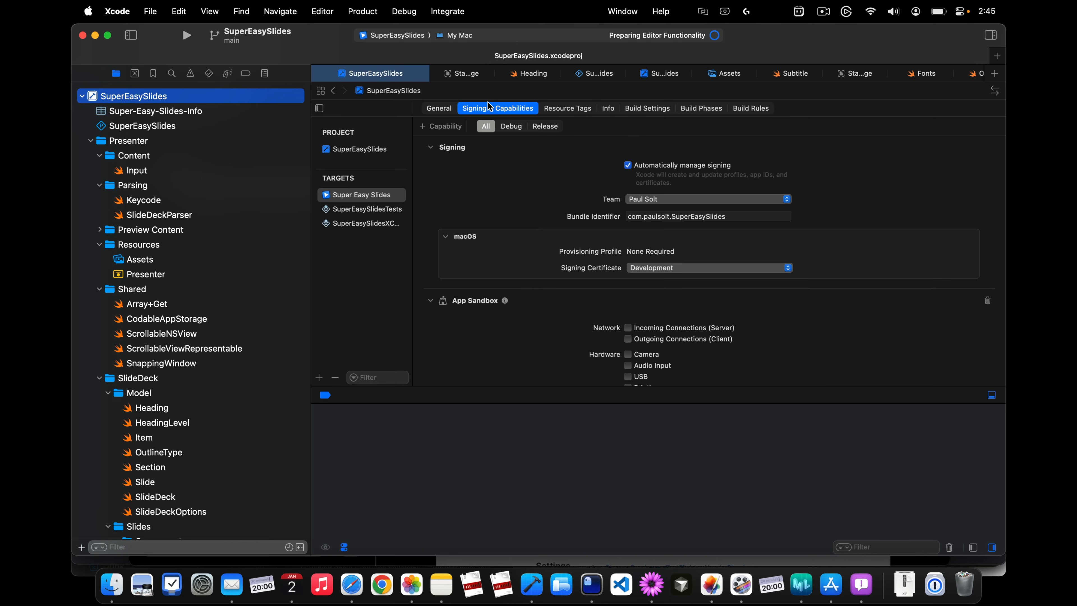
left_click(451, 109)
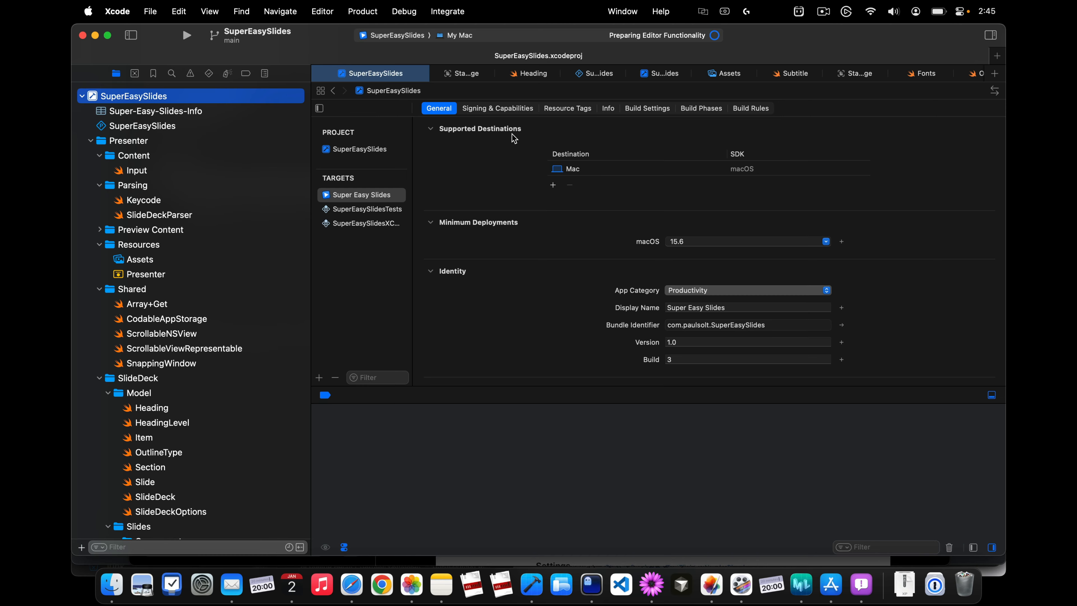
left_click(526, 109)
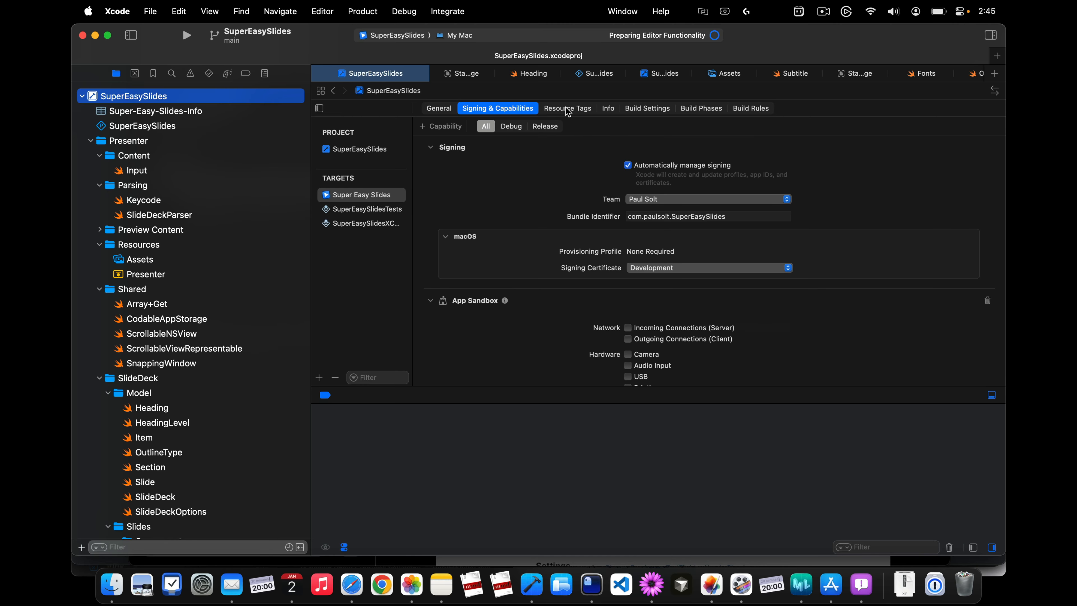
scroll(521, 296, "down", 5)
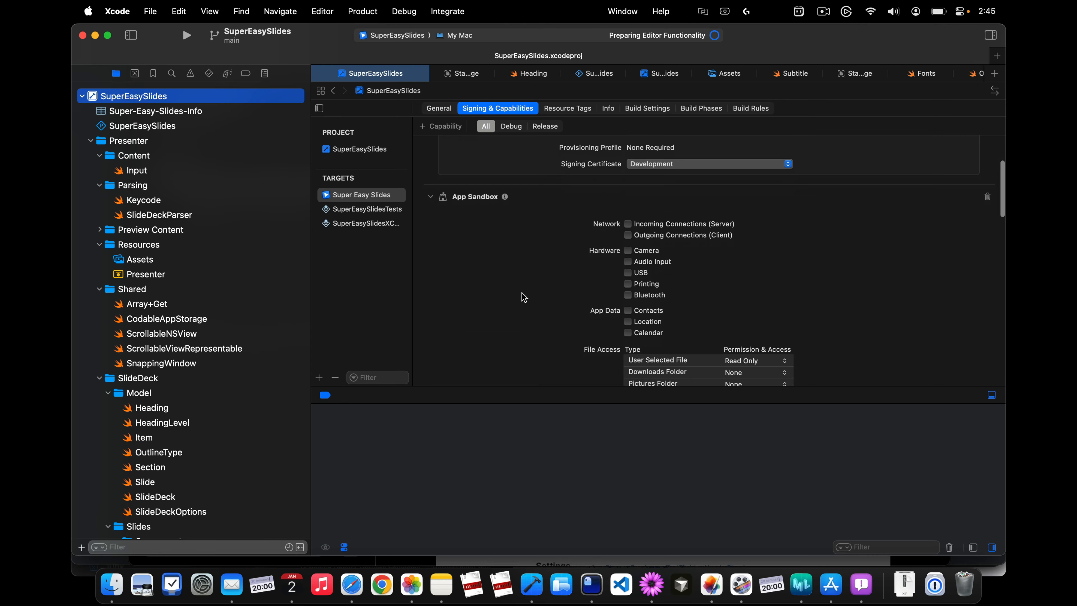
scroll(524, 297, "up", 3)
scroll(524, 297, "up", 2)
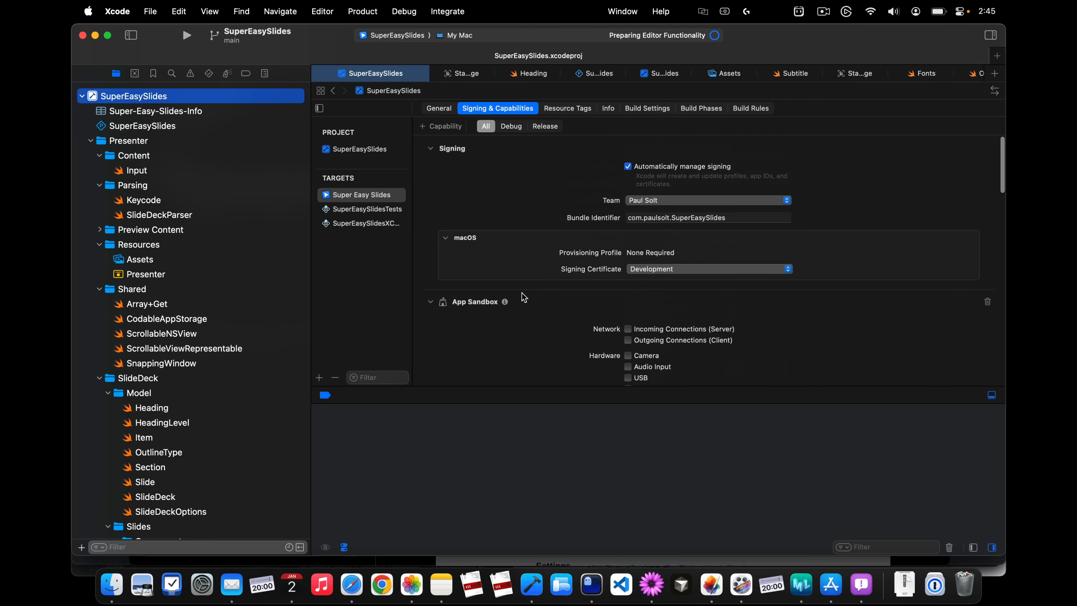
scroll(524, 297, "down", 5)
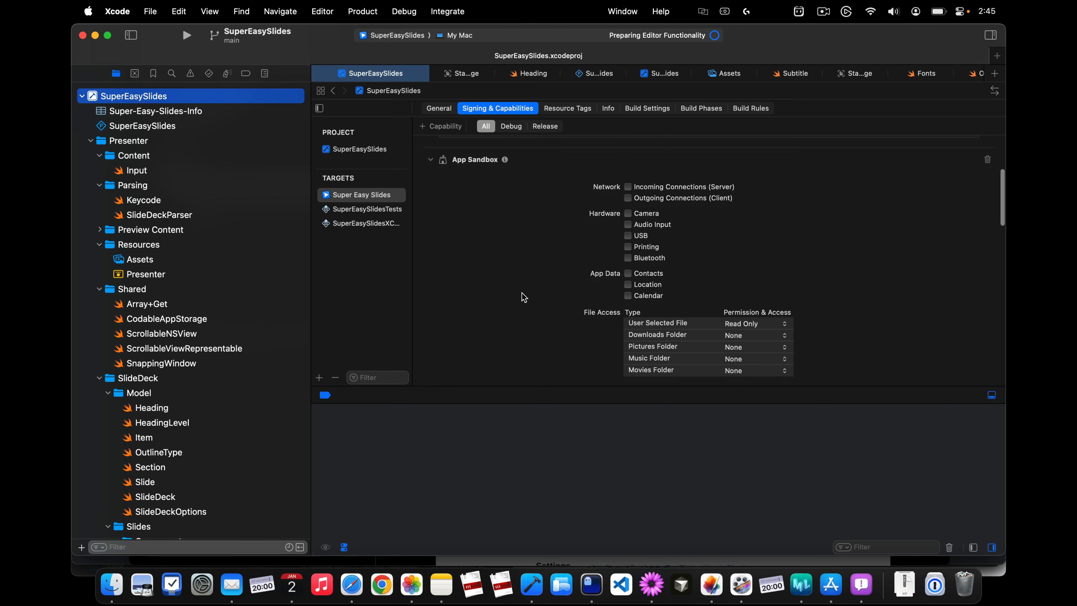
scroll(524, 297, "down", 6)
scroll(524, 297, "down", 3)
scroll(524, 297, "up", 15)
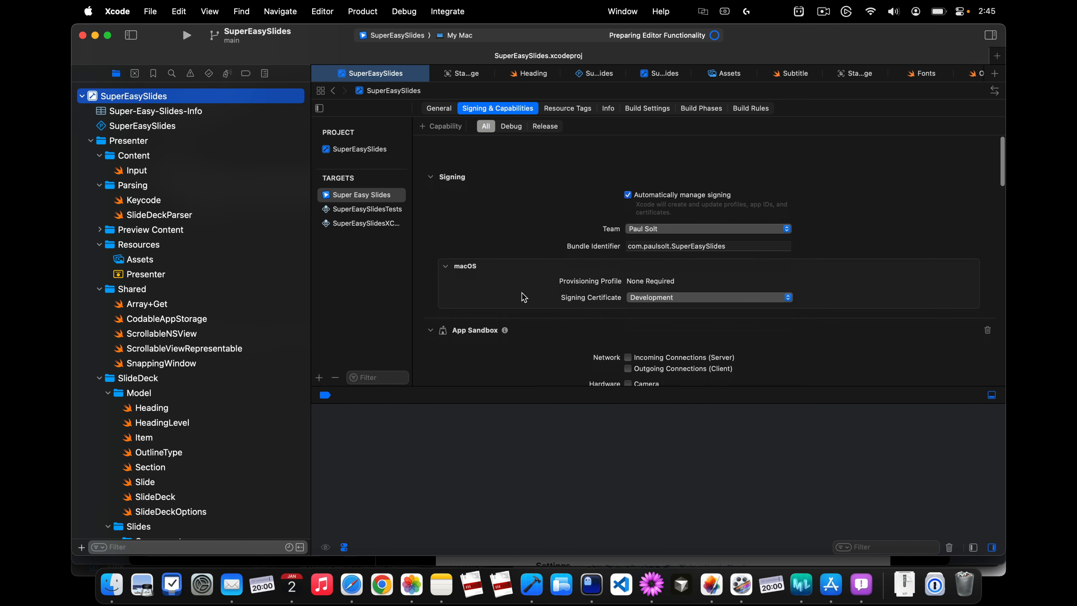
left_click(571, 109)
left_click(606, 108)
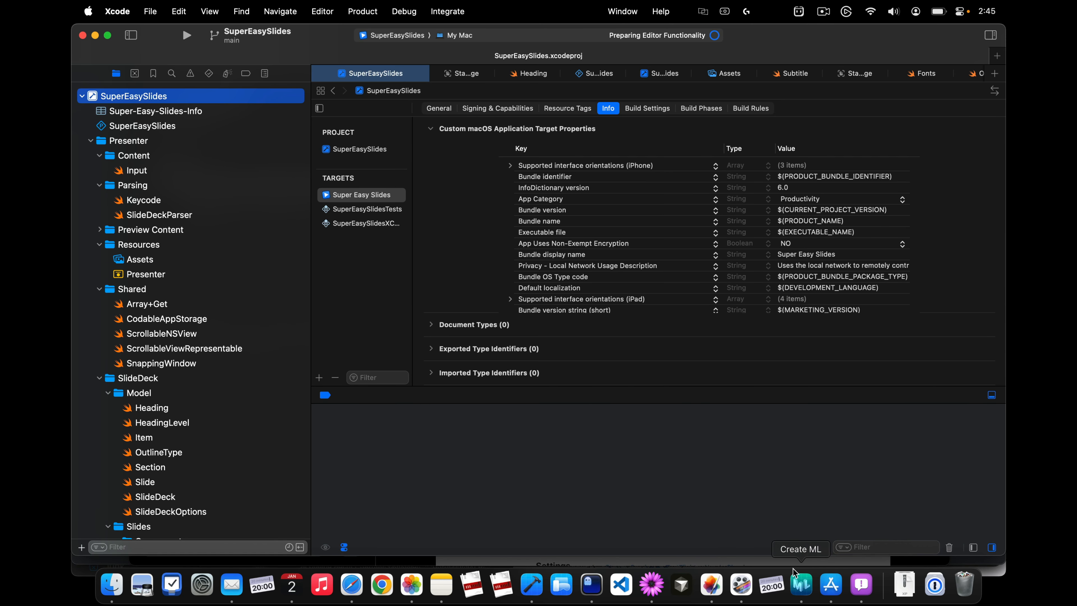
Step: Open the Build 3 overview among the project's cloud builds to check its progress
left_click(547, 467)
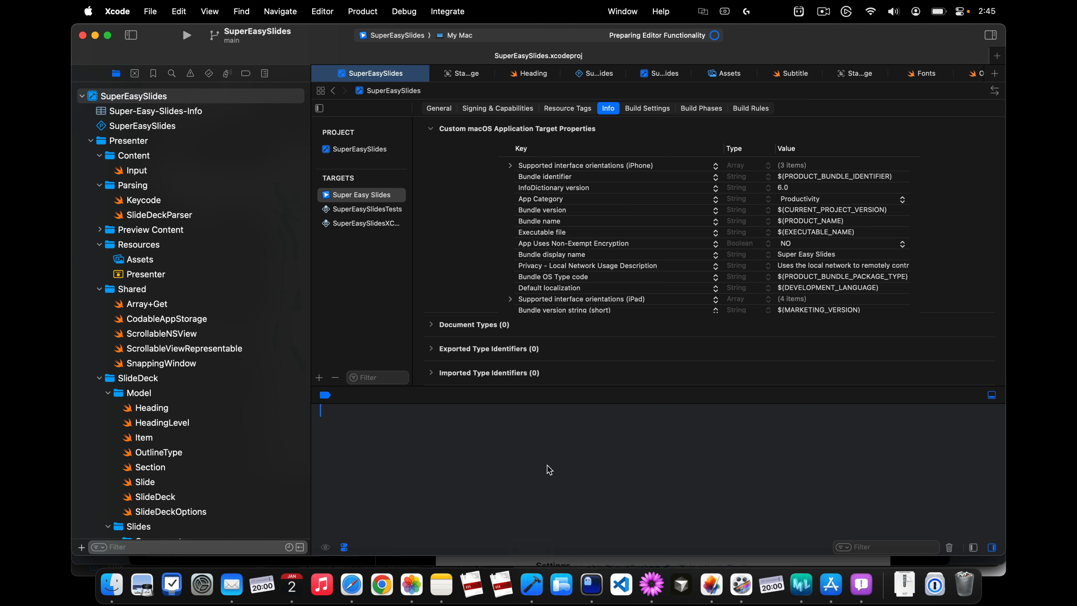
left_click(265, 73)
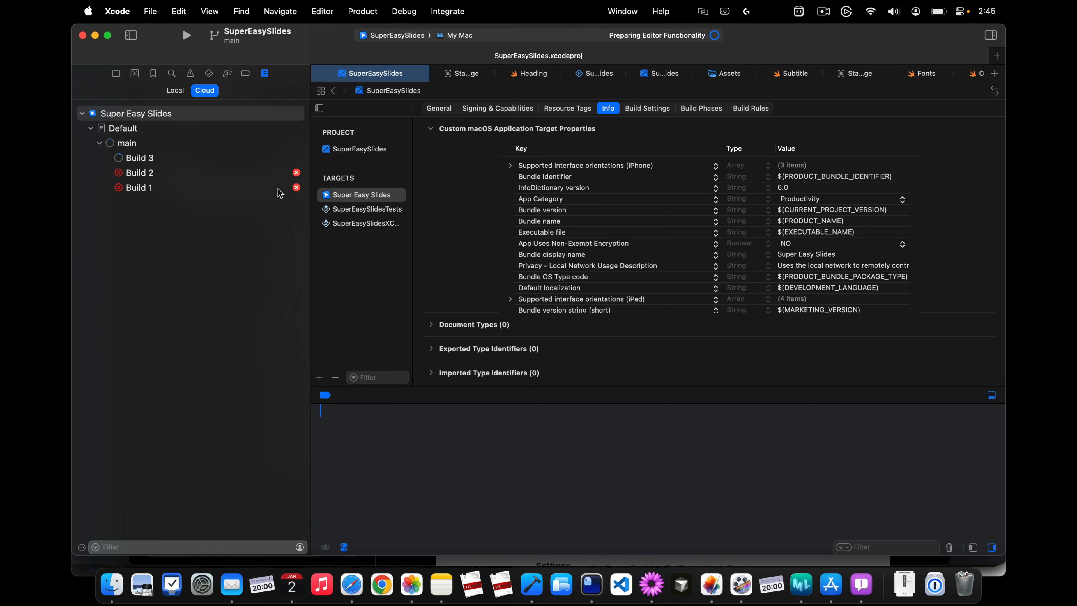
left_click(191, 161)
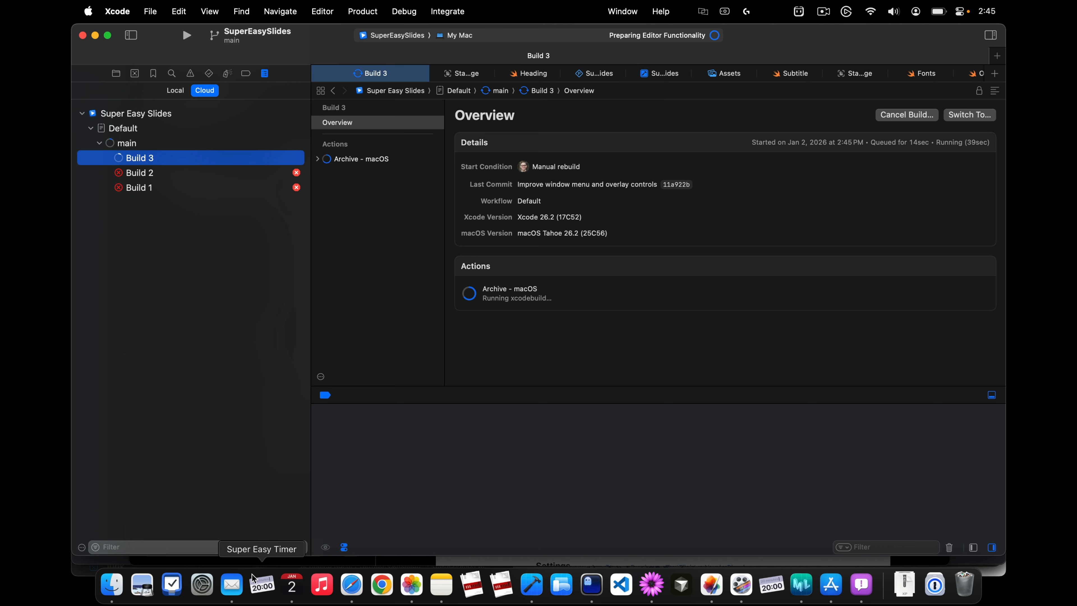
Step: Switch to Safari and open the TestFlight macOS builds of Super Easy Slides in App Store Connect
left_click(367, 595)
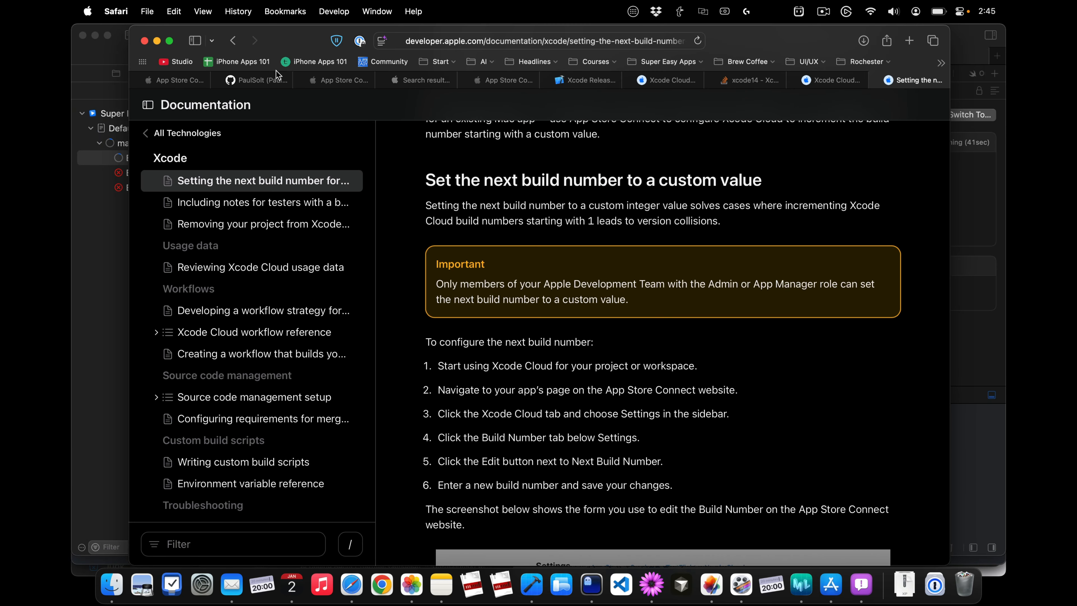
left_click(343, 79)
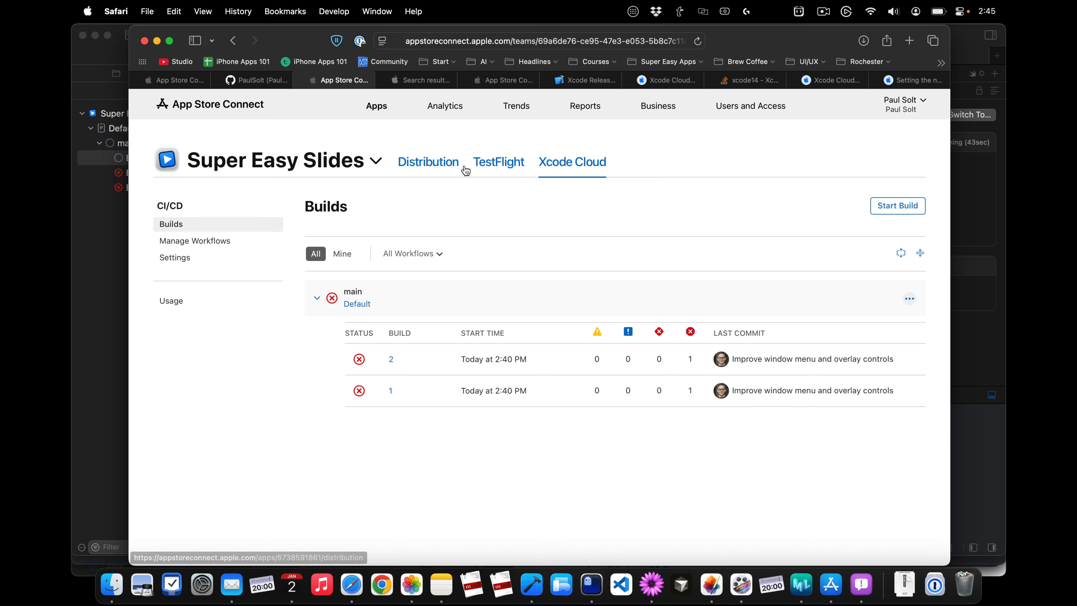
left_click(505, 164)
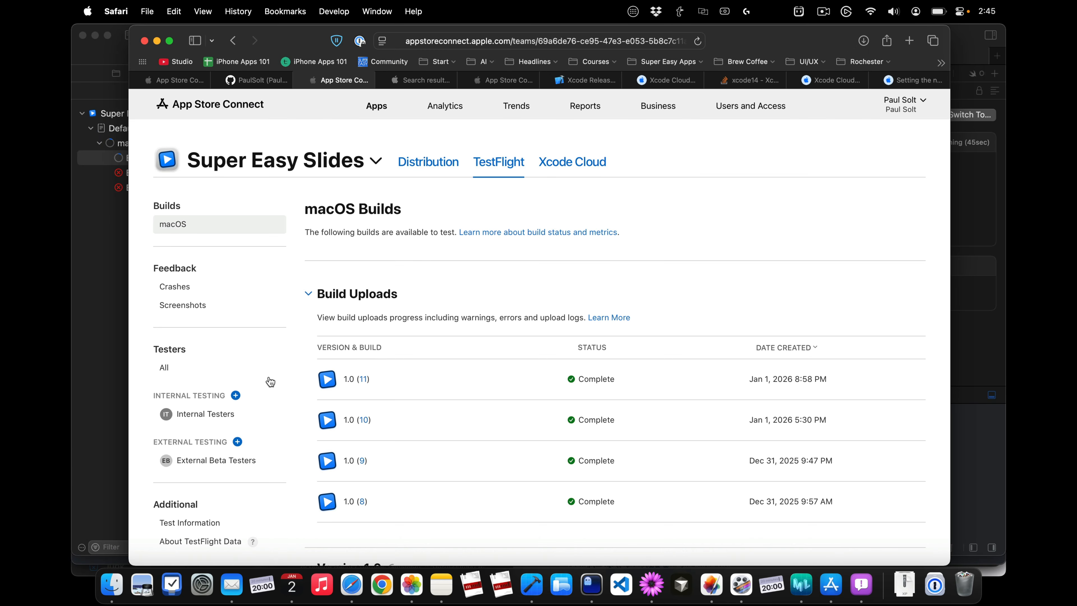
Step: Open build 1.0 (11) and examine its test details and the tester groups that can be added to it
left_click(364, 379)
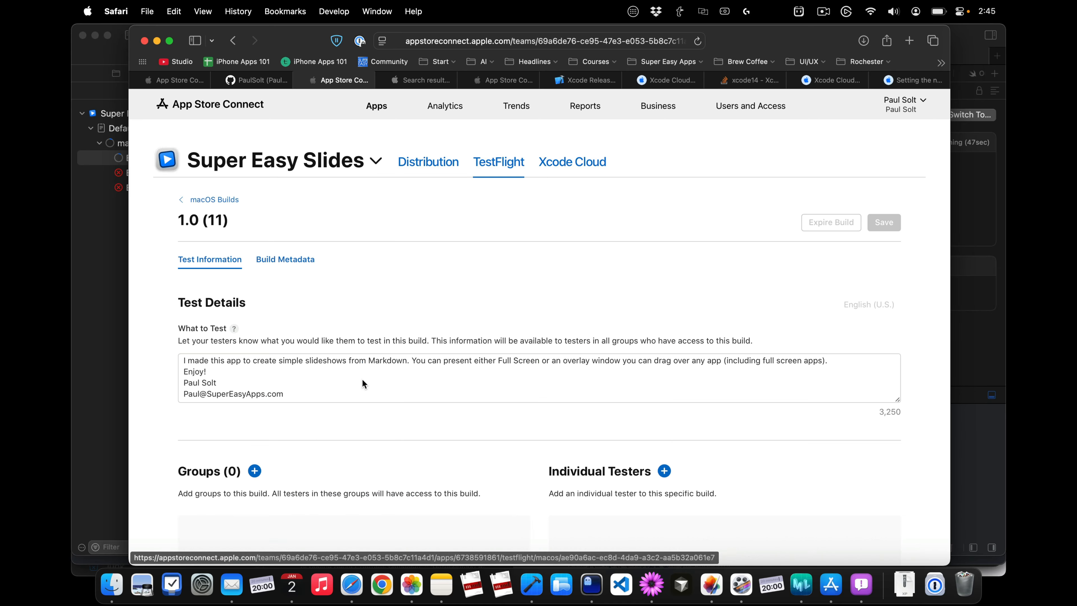
scroll(362, 379, "down", 10)
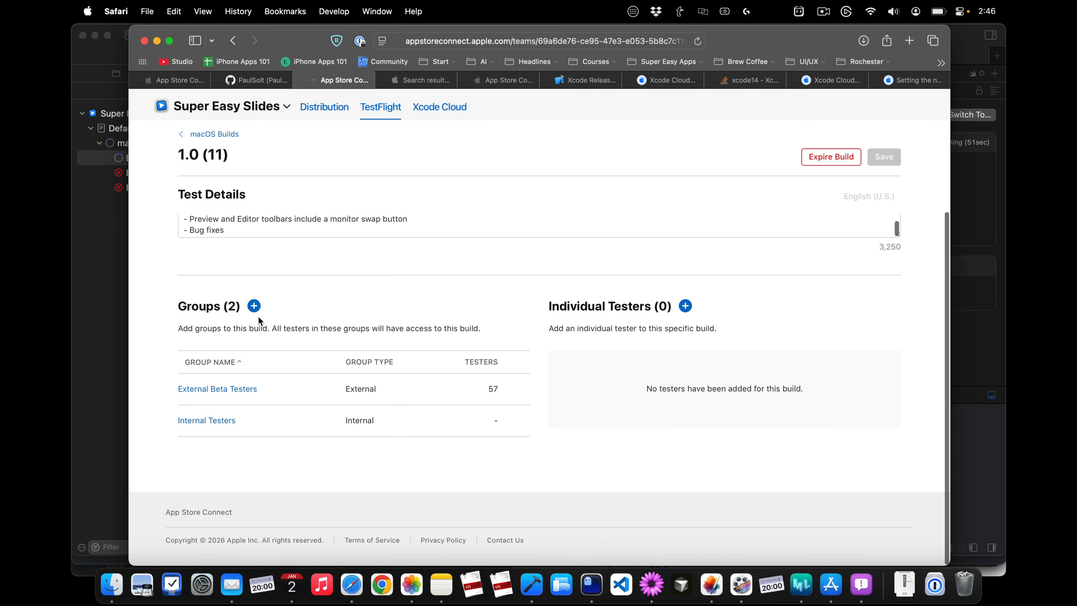
left_click(255, 309)
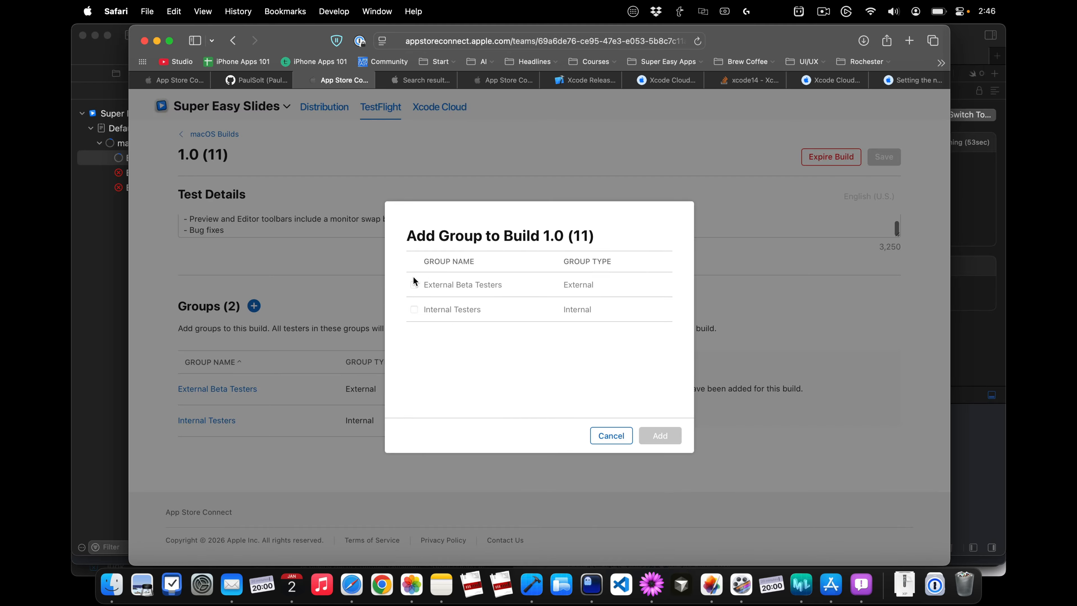
left_click(626, 441)
scroll(507, 297, "up", 5)
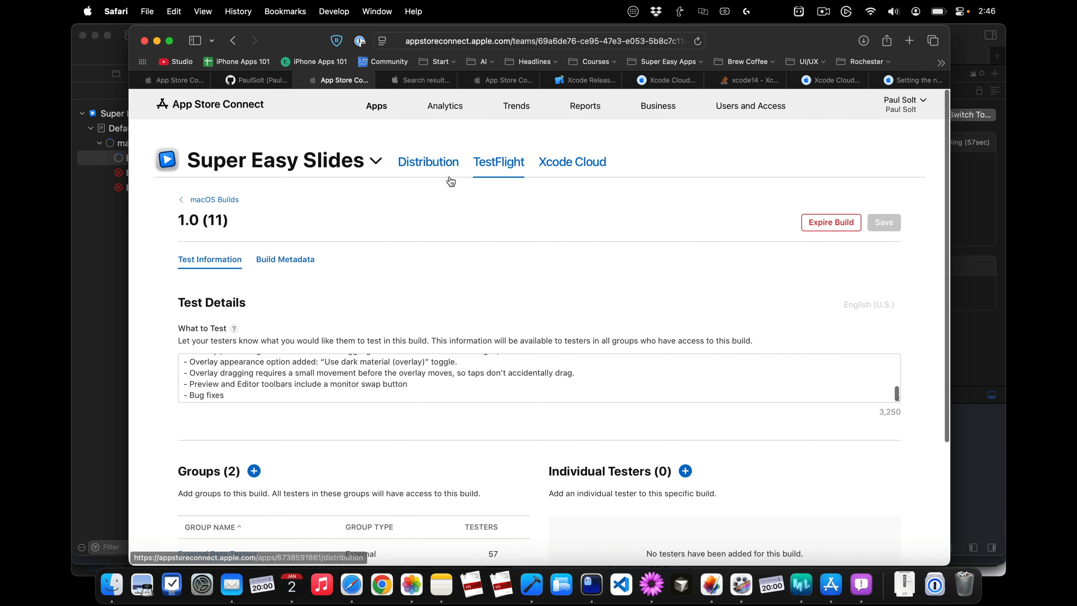
Step: Check the build metadata of 1.0 (11) and return to the list of macOS builds
left_click(274, 264)
left_click(223, 200)
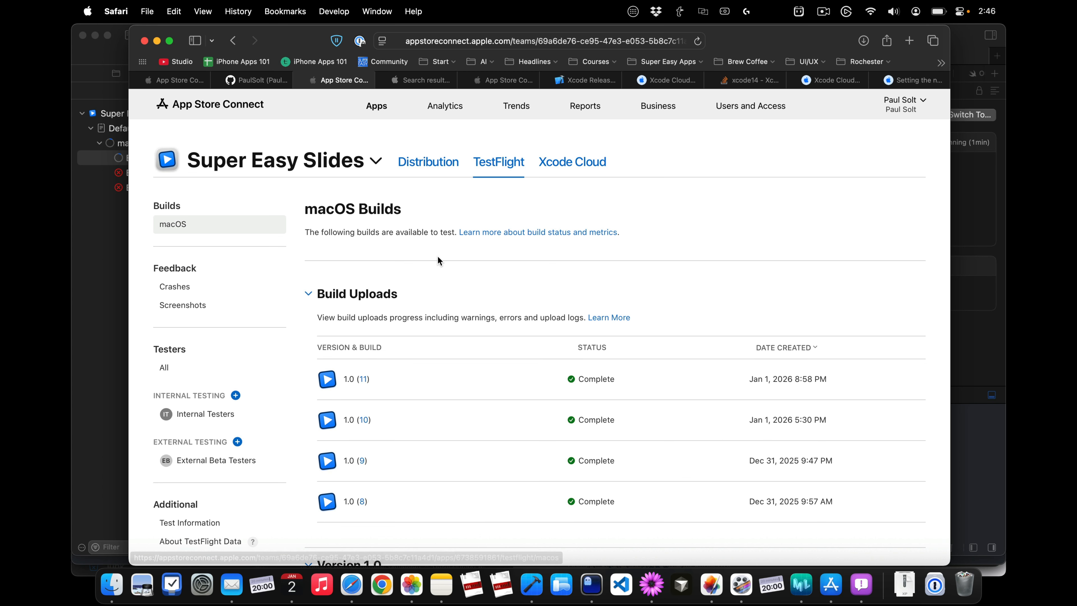
scroll(427, 376, "down", 5)
scroll(427, 376, "up", 5)
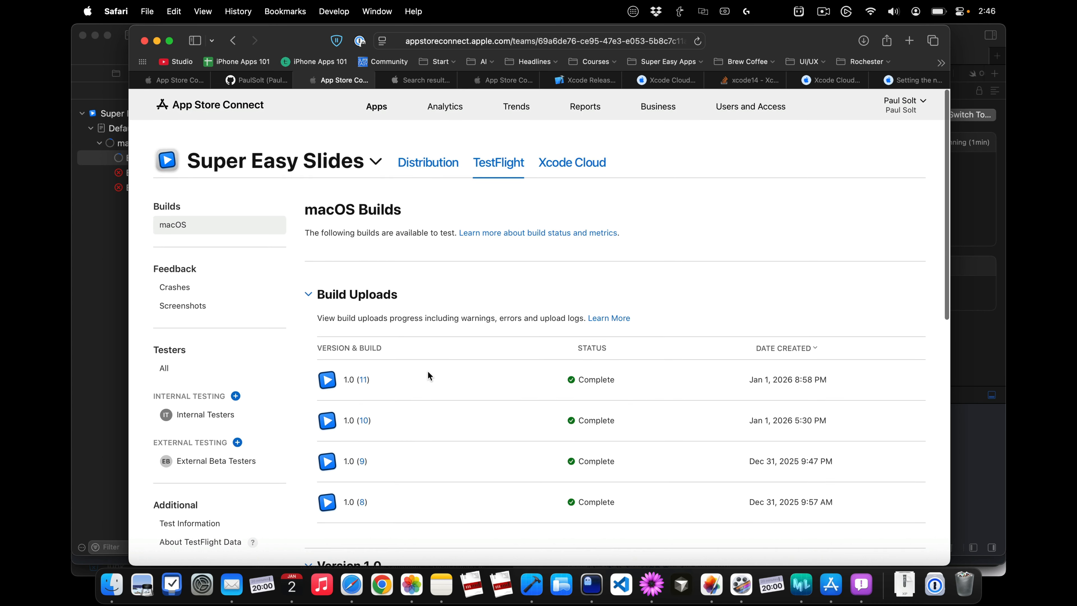
Step: Open the External Beta Testers group and examine its public link and the testers' statuses, installed builds and devices
left_click(203, 461)
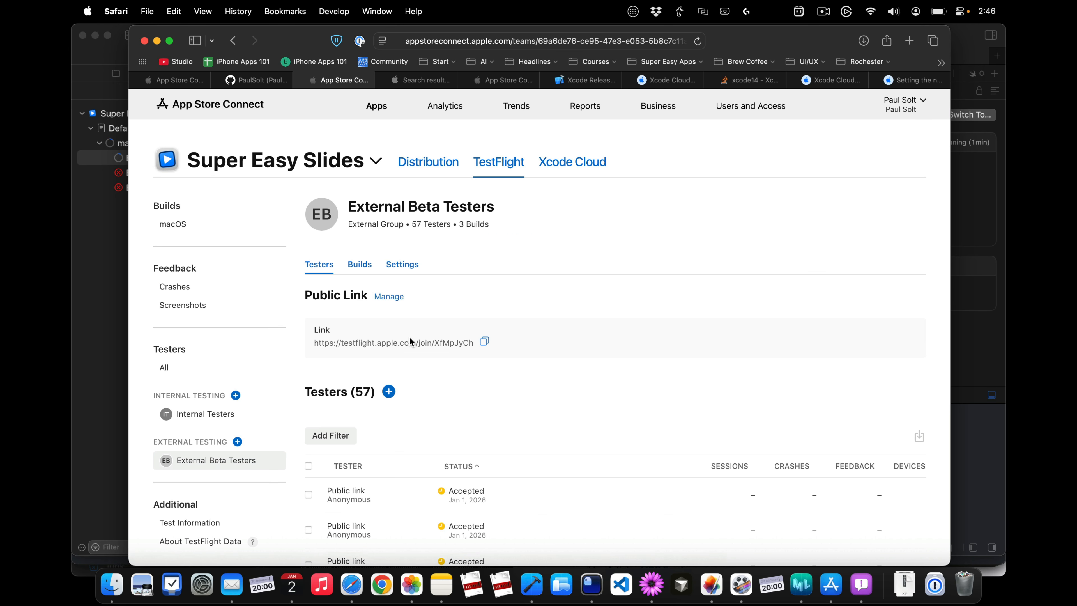
left_click(484, 341)
scroll(486, 341, "down", 2)
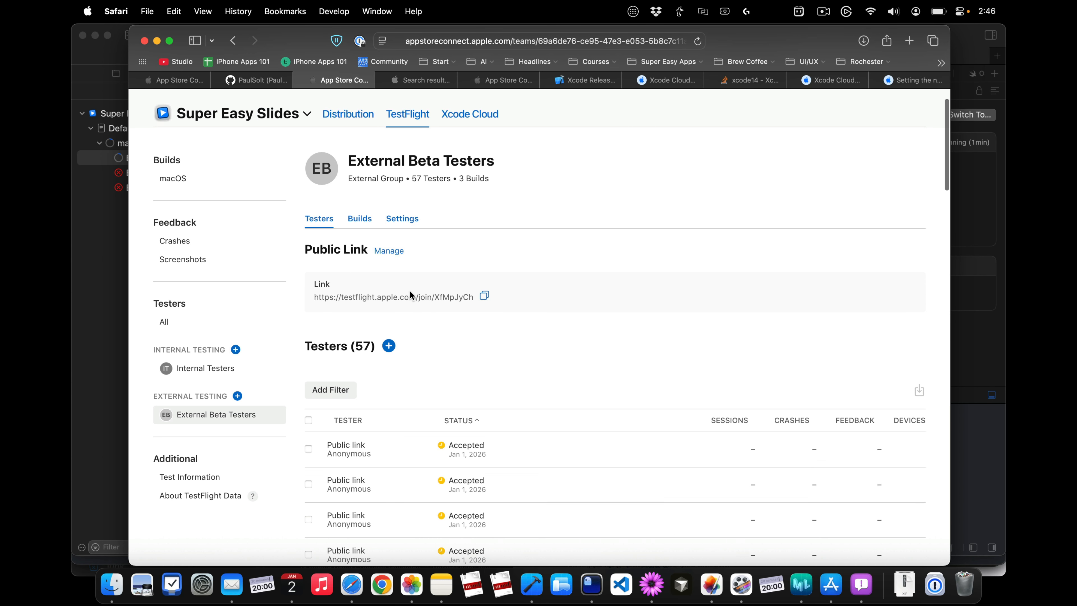
scroll(409, 293, "down", 1)
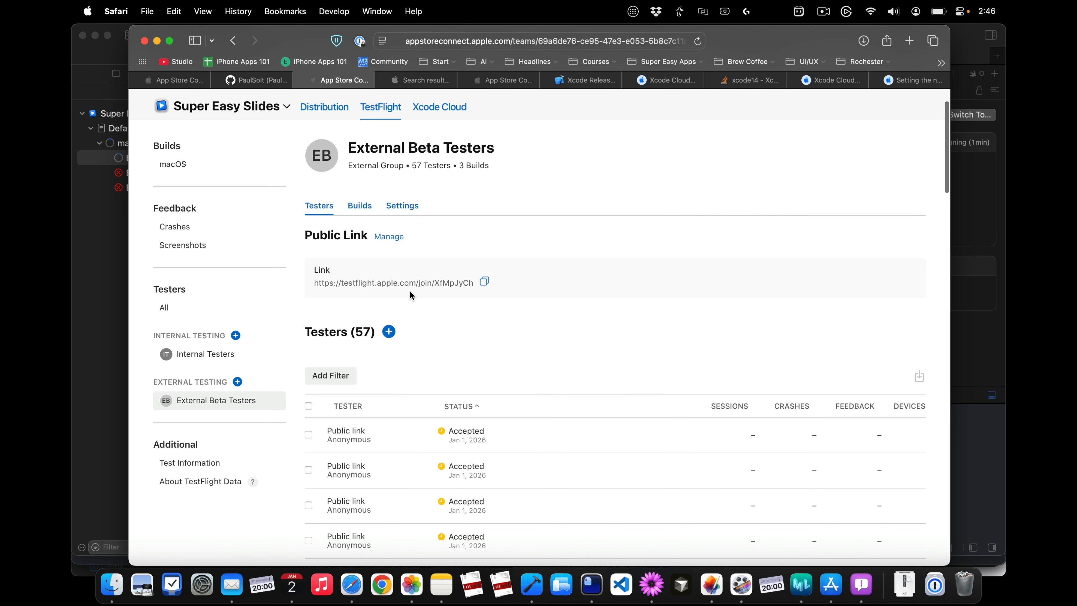
scroll(409, 293, "down", 5)
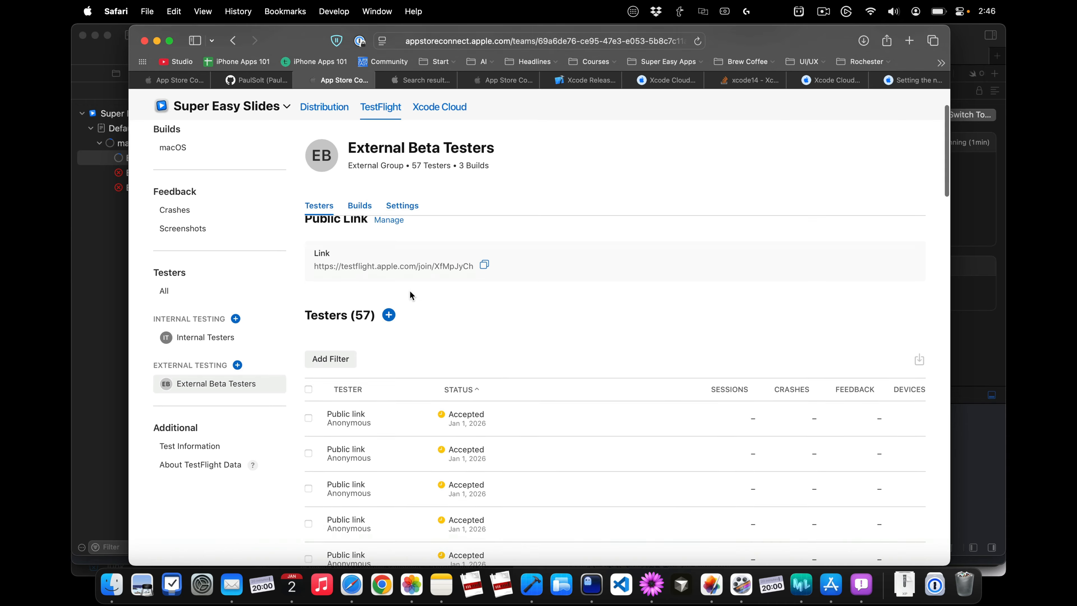
scroll(409, 293, "down", 10)
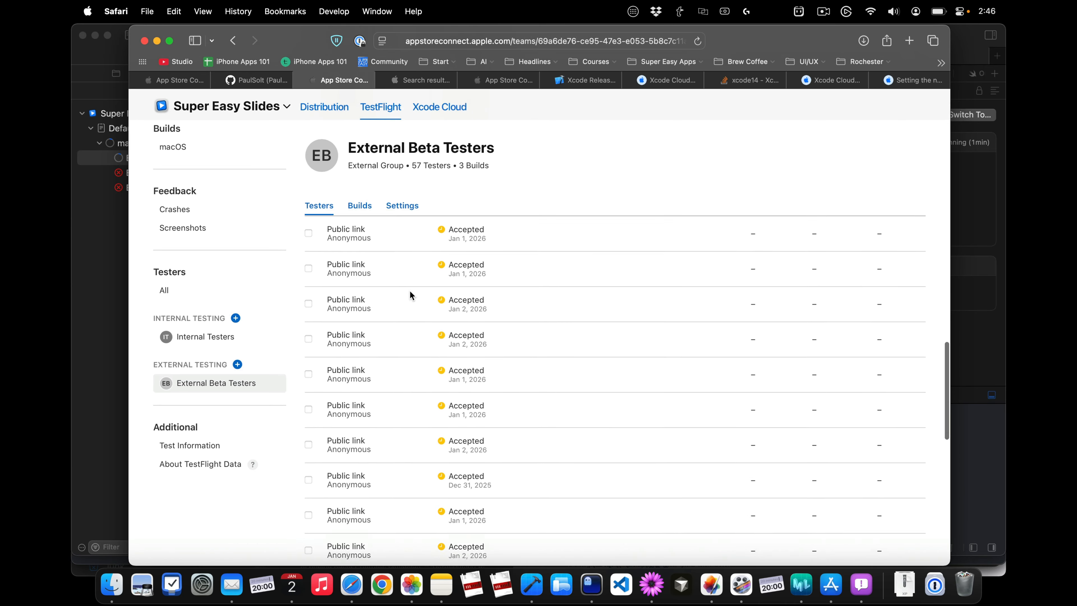
scroll(409, 293, "down", 5)
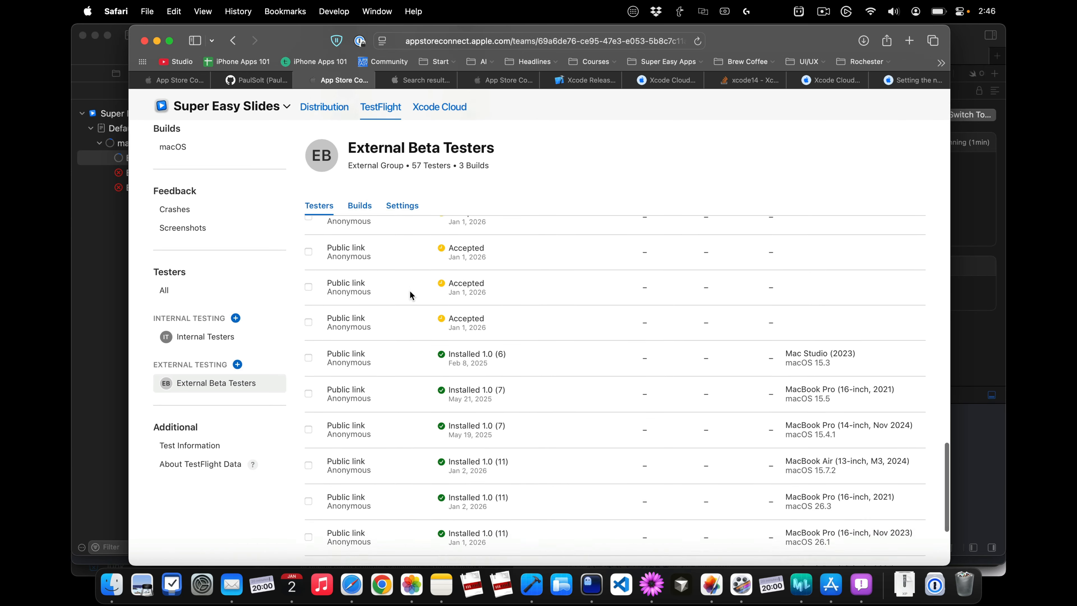
scroll(409, 293, "down", 1)
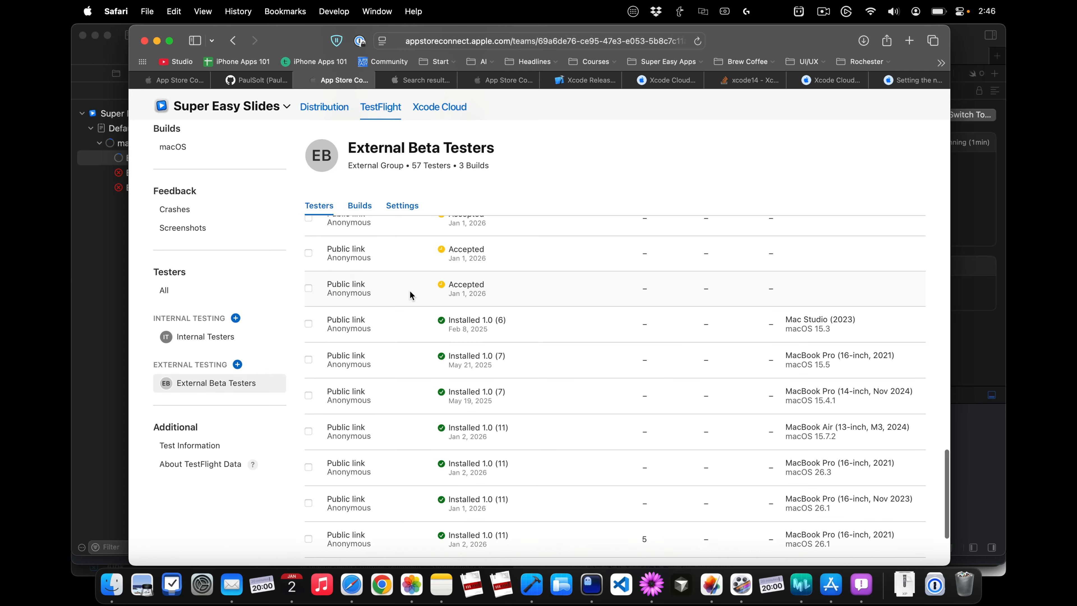